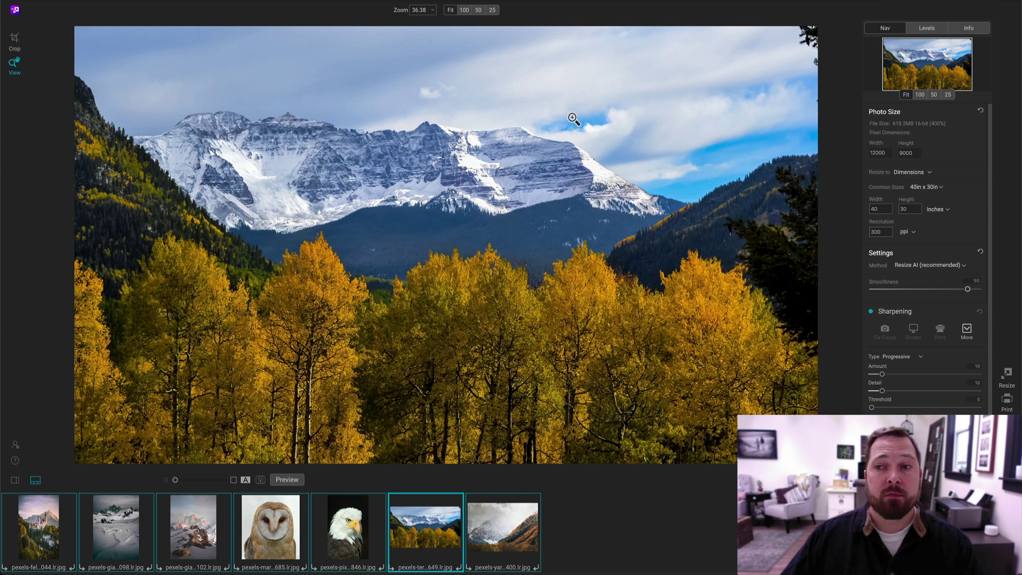
Show the 400% enlargement at full size and sweep the split divider across the snowy peaks and aspens.
{"action": "left_click", "coordinate": [682, 139]}
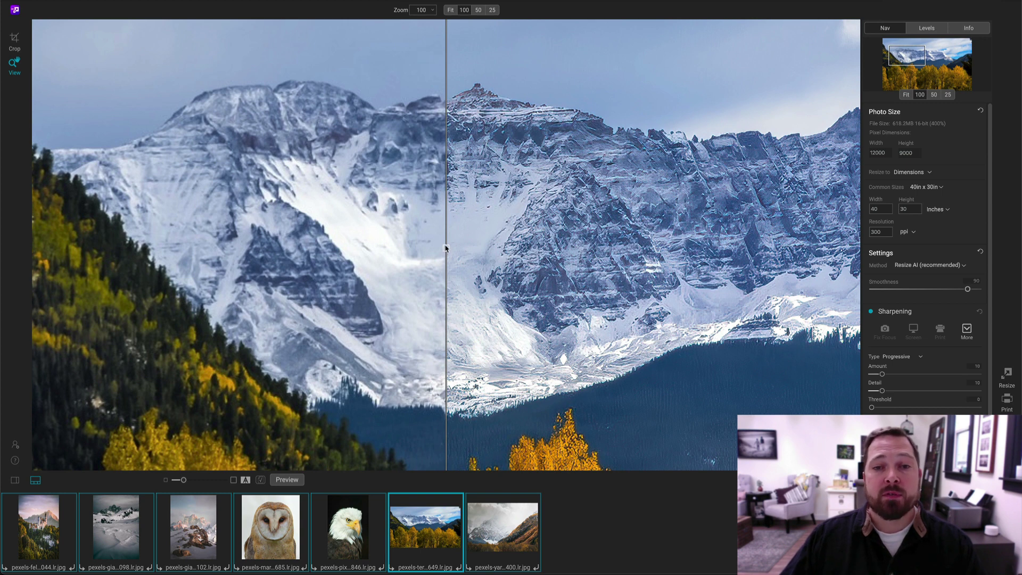
{"action": "left_click_drag", "start_coordinate": [446, 250], "coordinate": [858, 268]}
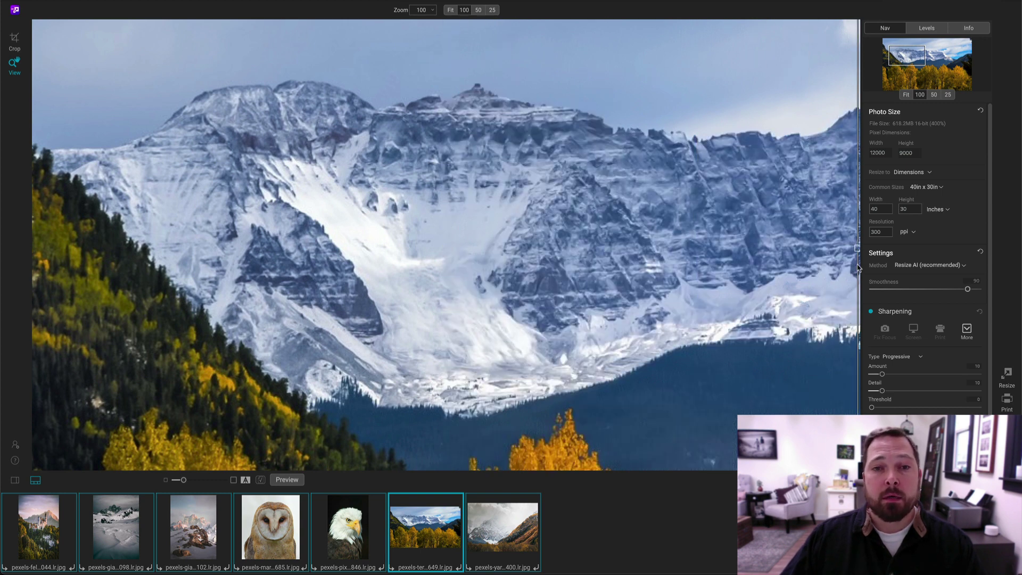
{"action": "left_click_drag", "start_coordinate": [858, 267], "coordinate": [76, 219]}
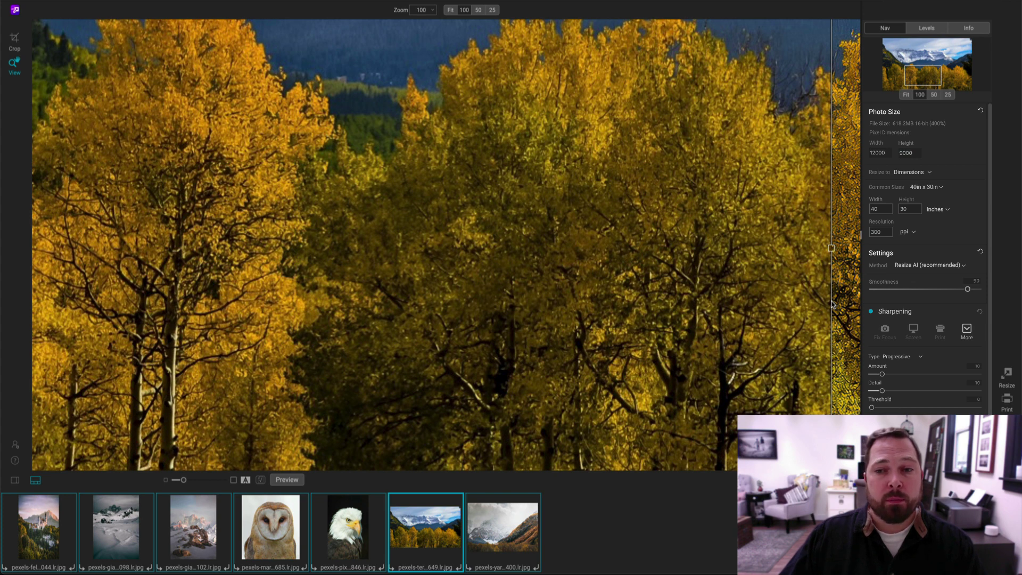
{"action": "mouse_move", "coordinate": [831, 247]}
{"action": "left_mouse_down"}
{"action": "mouse_move", "coordinate": [182, 248]}
{"action": "mouse_move", "coordinate": [76, 272]}
{"action": "left_mouse_up"}
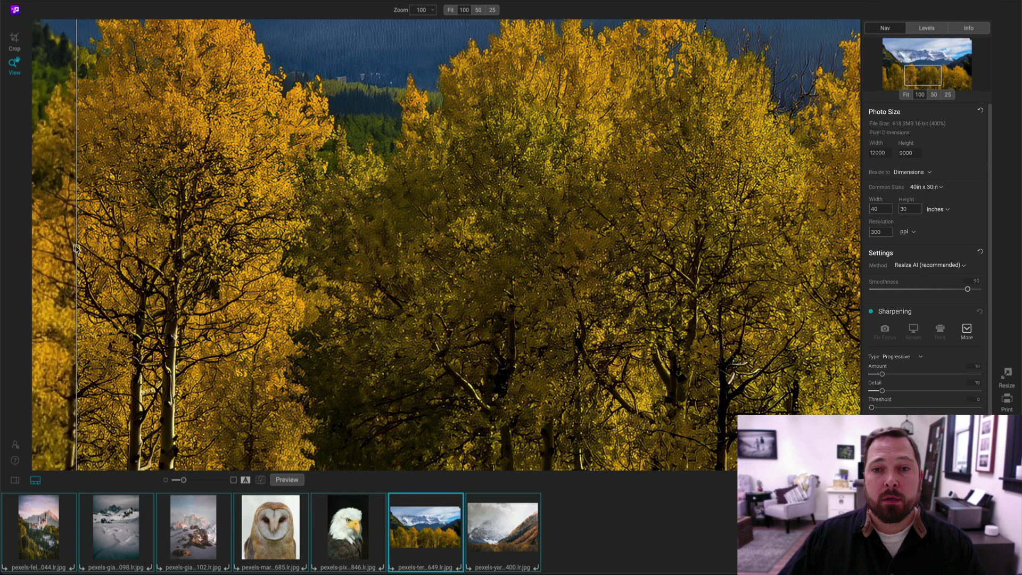
{"action": "left_click_drag", "start_coordinate": [75, 248], "coordinate": [838, 256]}
Load the eagle photo and sweep the split divider across its eye, then its feathers.
{"action": "key", "text": "Left"}
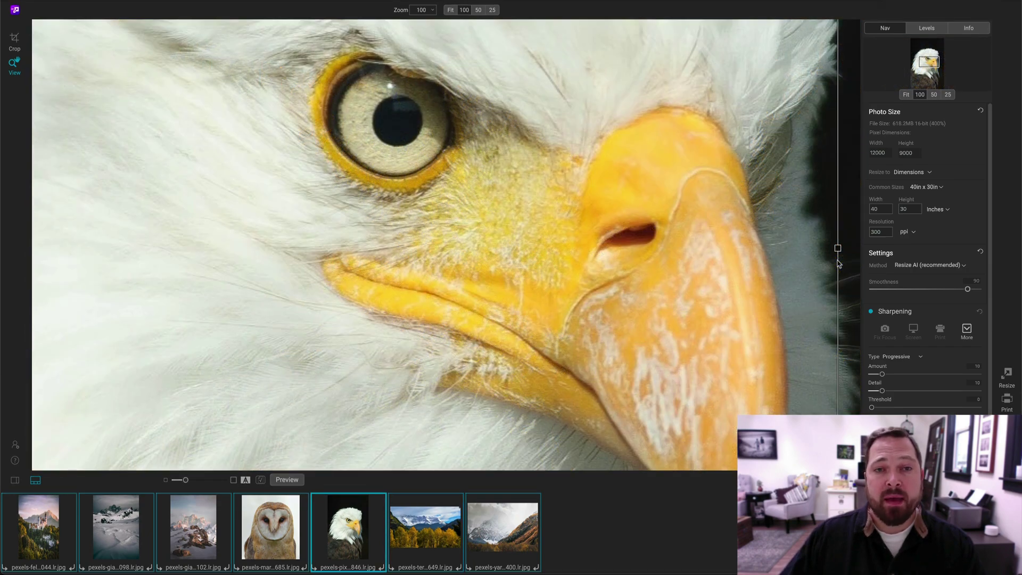
{"action": "left_click_drag", "start_coordinate": [838, 256], "coordinate": [105, 231]}
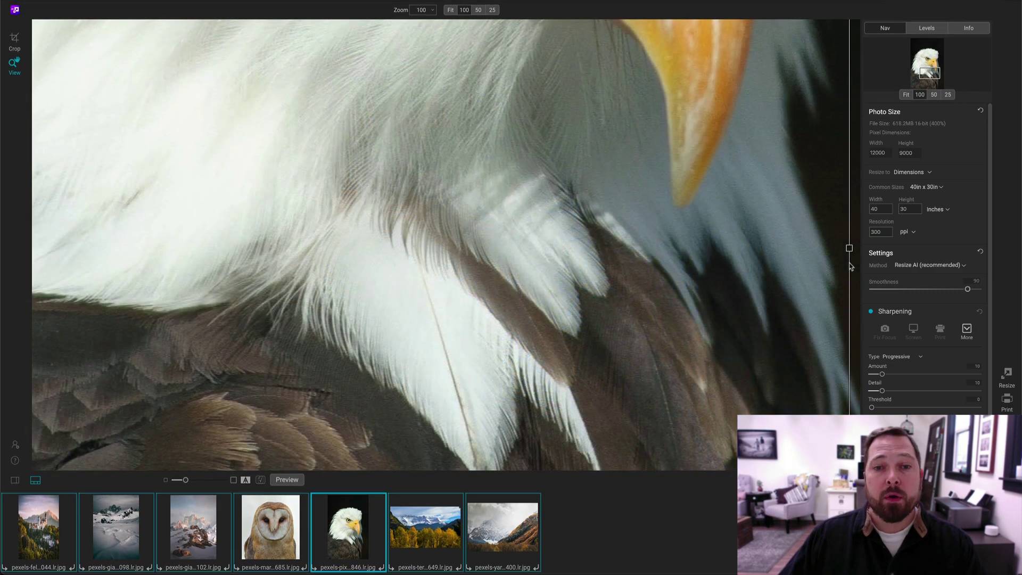
{"action": "mouse_move", "coordinate": [850, 249]}
{"action": "left_mouse_down"}
{"action": "mouse_move", "coordinate": [221, 255]}
{"action": "mouse_move", "coordinate": [56, 247]}
{"action": "left_mouse_up"}
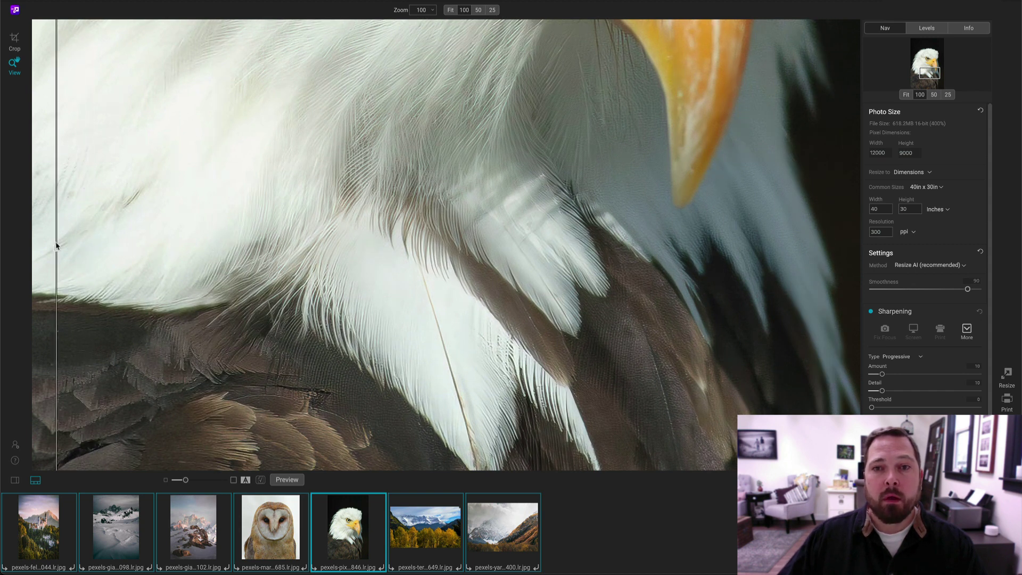